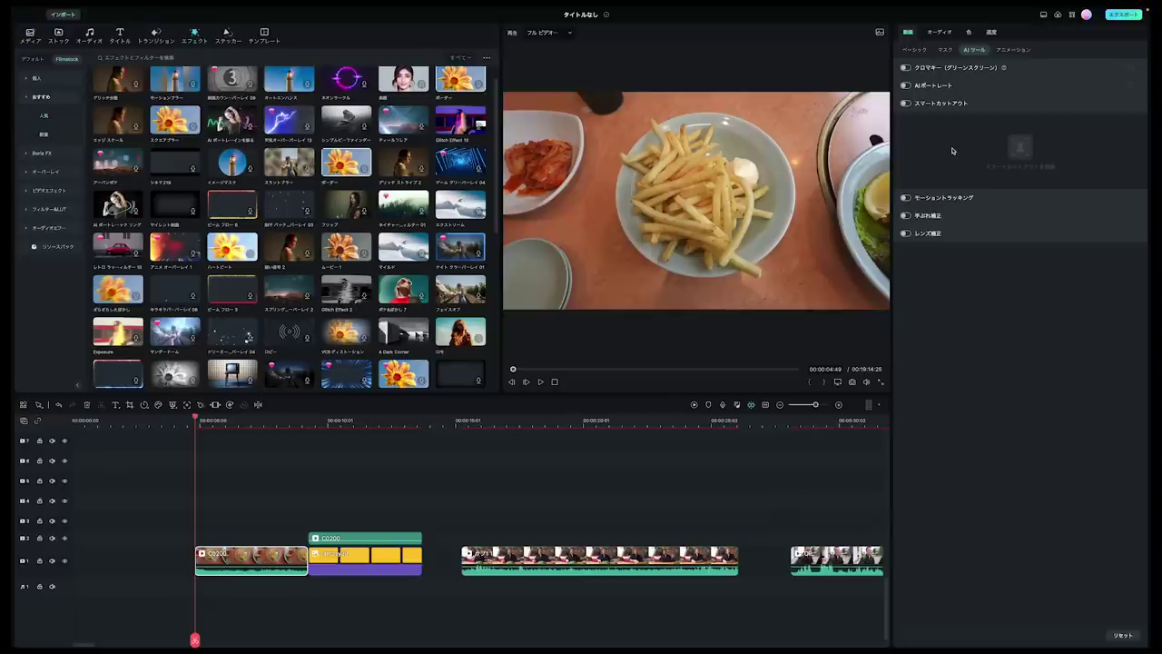
Cut out the plate of fries from the first C0200 clip with Smart Cutout, using a brush size of 60.6
left_click(908, 103)
left_click(1020, 147)
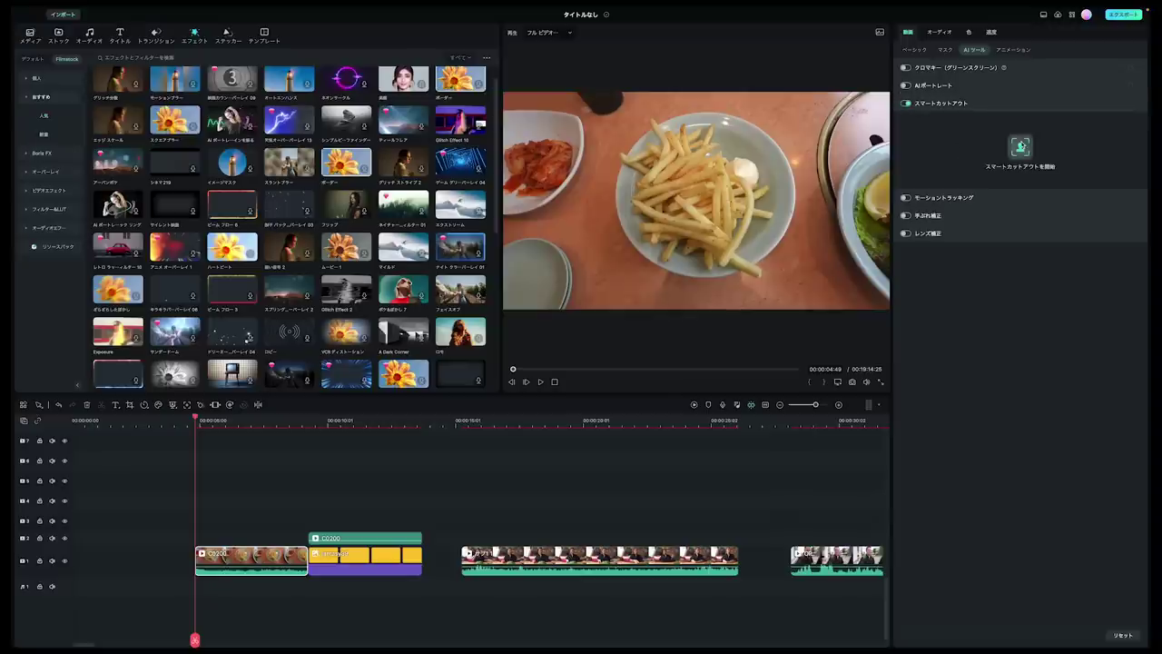
left_click_drag(514, 179, 483, 178)
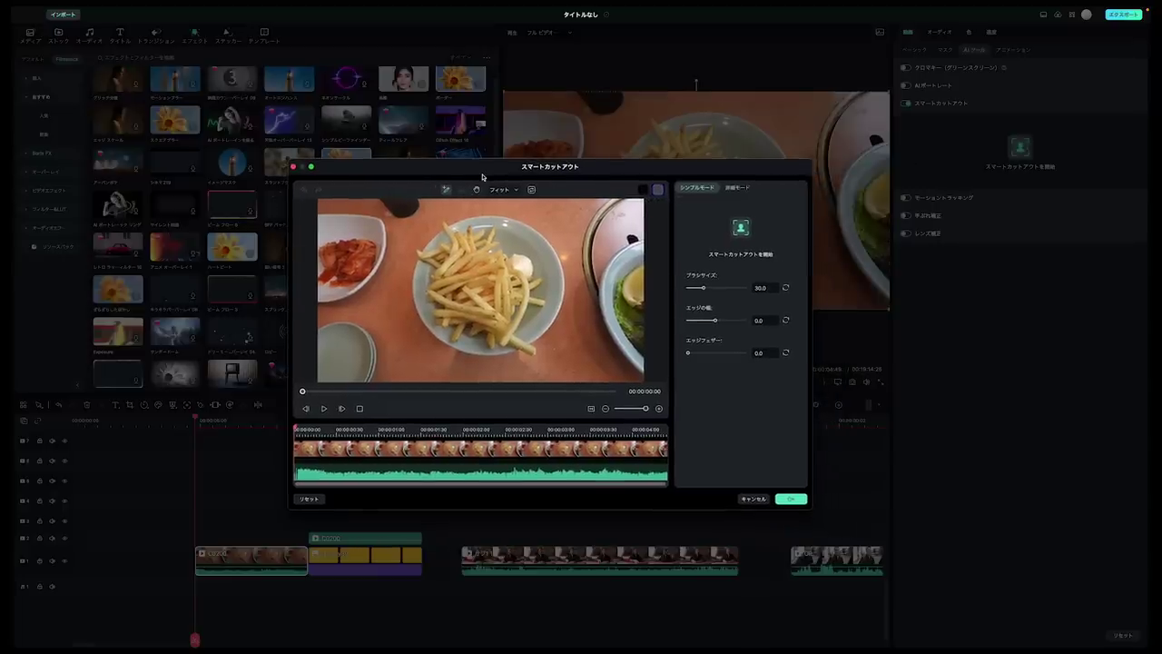
left_click_drag(702, 287, 717, 287)
left_click_drag(503, 234, 521, 249)
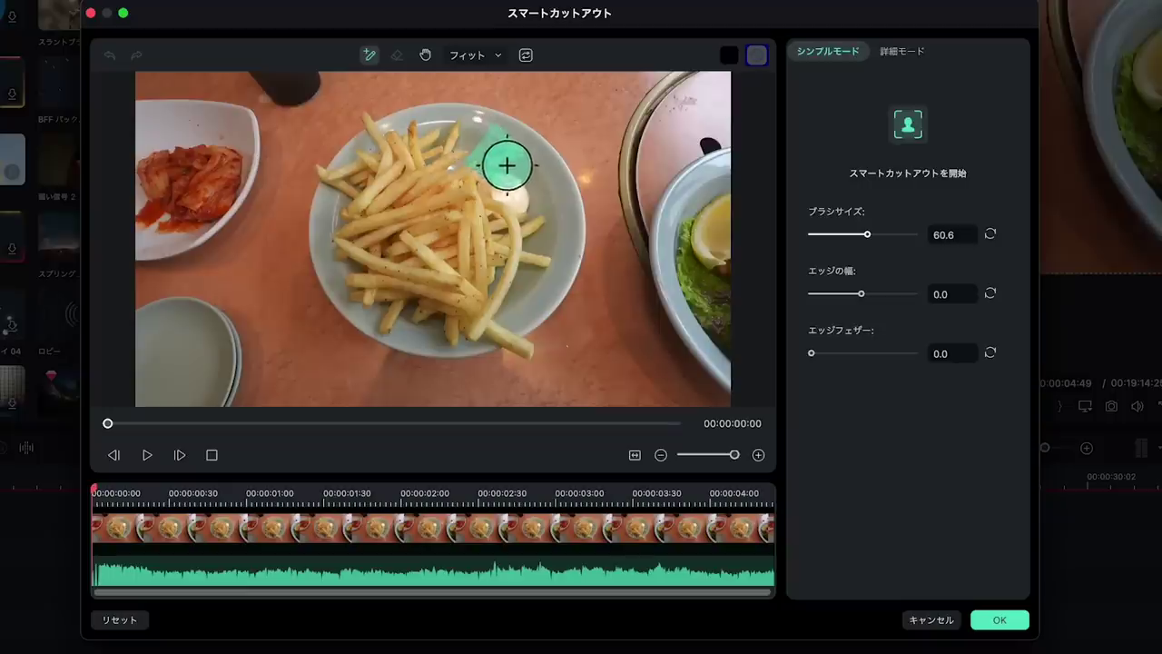
mouse_move(506, 165)
left_mouse_down()
mouse_move(524, 248)
mouse_move(484, 299)
mouse_move(435, 301)
mouse_move(381, 278)
mouse_move(352, 227)
mouse_move(376, 160)
mouse_move(424, 142)
mouse_move(517, 148)
left_mouse_up()
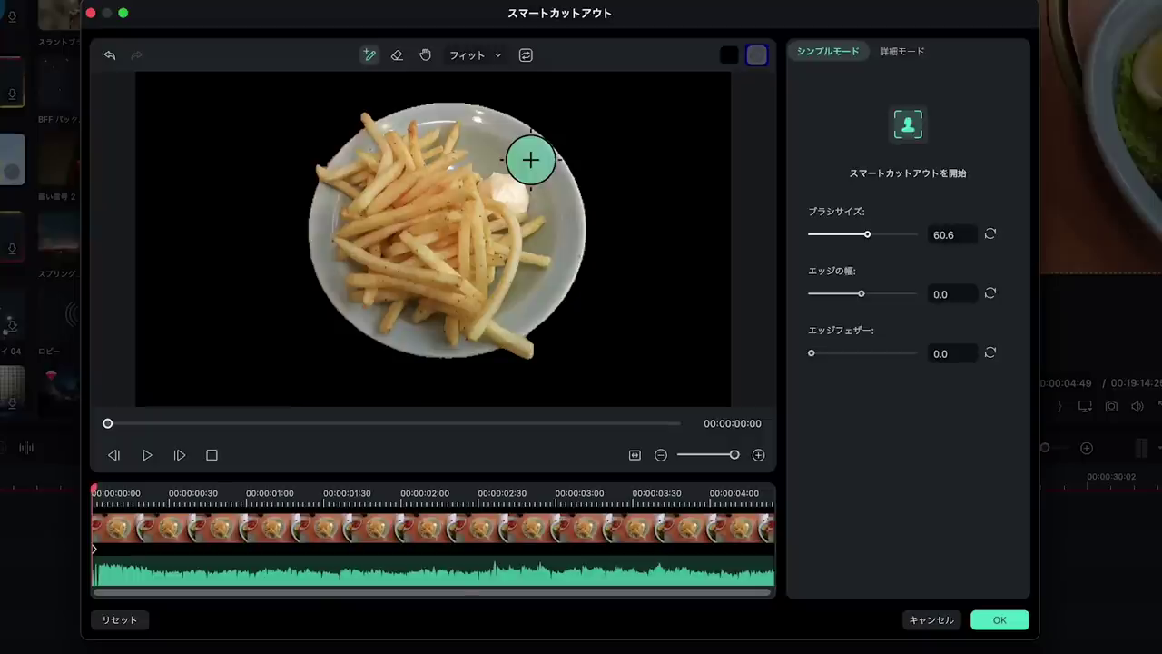
key("Return")
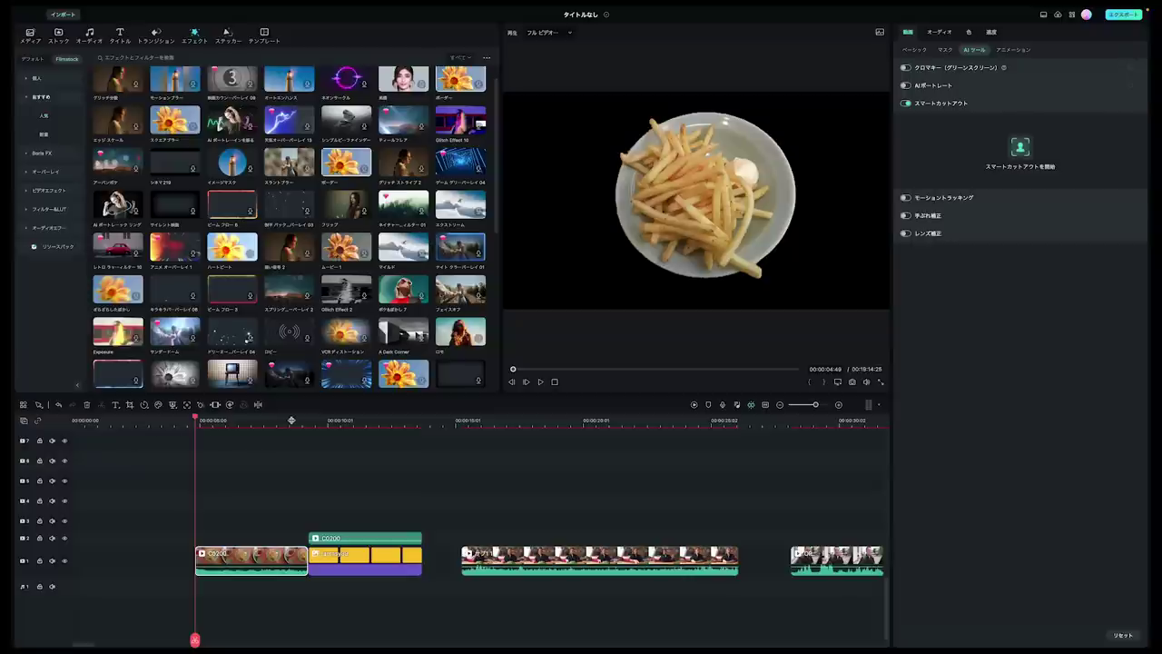
Scrub through the second C0200 clip to preview the cut-out fries over the yellow background
scroll(291, 420, "up", 1)
left_click_drag(295, 421, 407, 430)
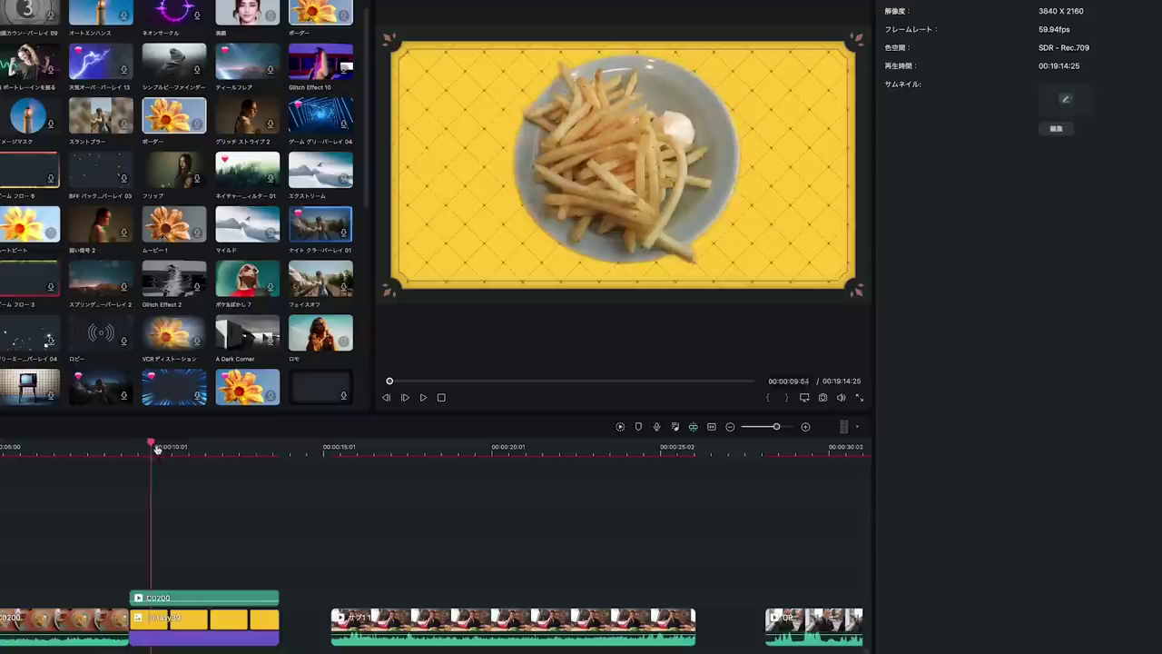
left_click_drag(252, 459, 180, 484)
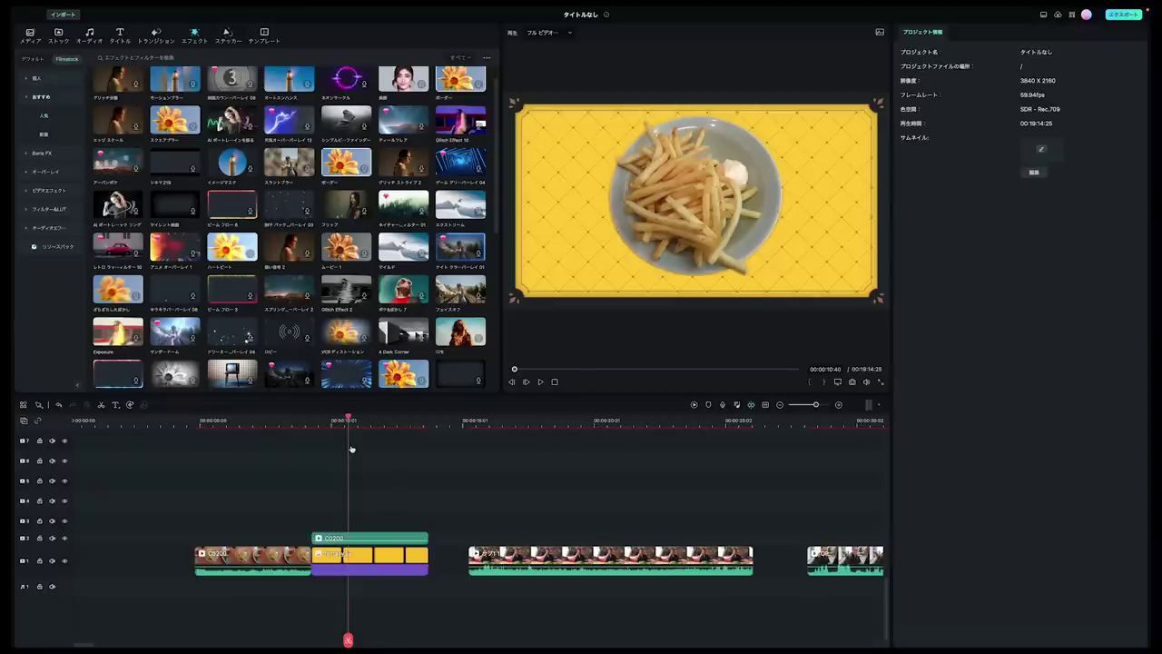
Enable Motion Tracking on the restaurant clip and track the man's face with the tracking box placed over it
left_click(470, 560)
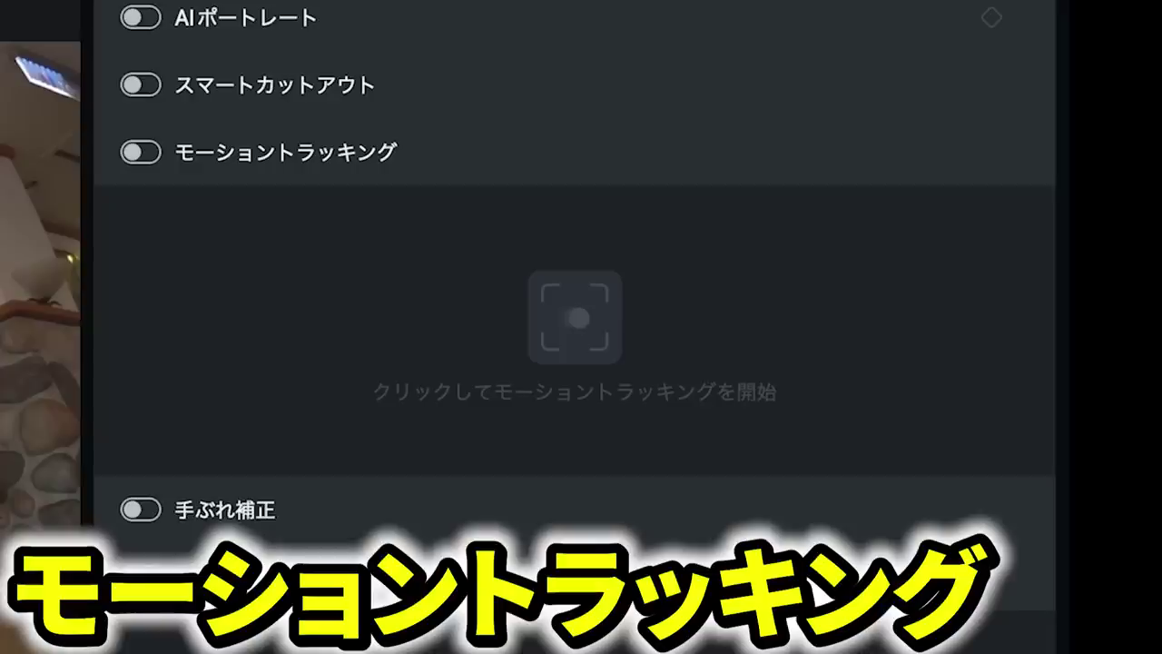
left_click(141, 152)
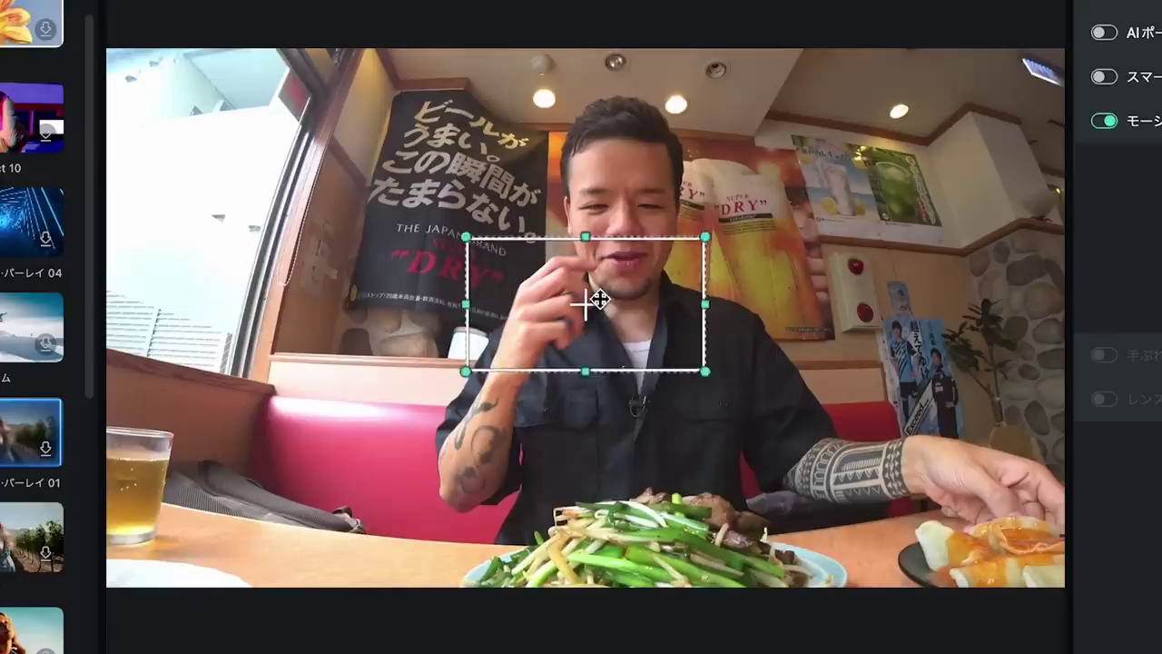
left_click_drag(699, 194, 718, 161)
left_click_drag(639, 219, 637, 222)
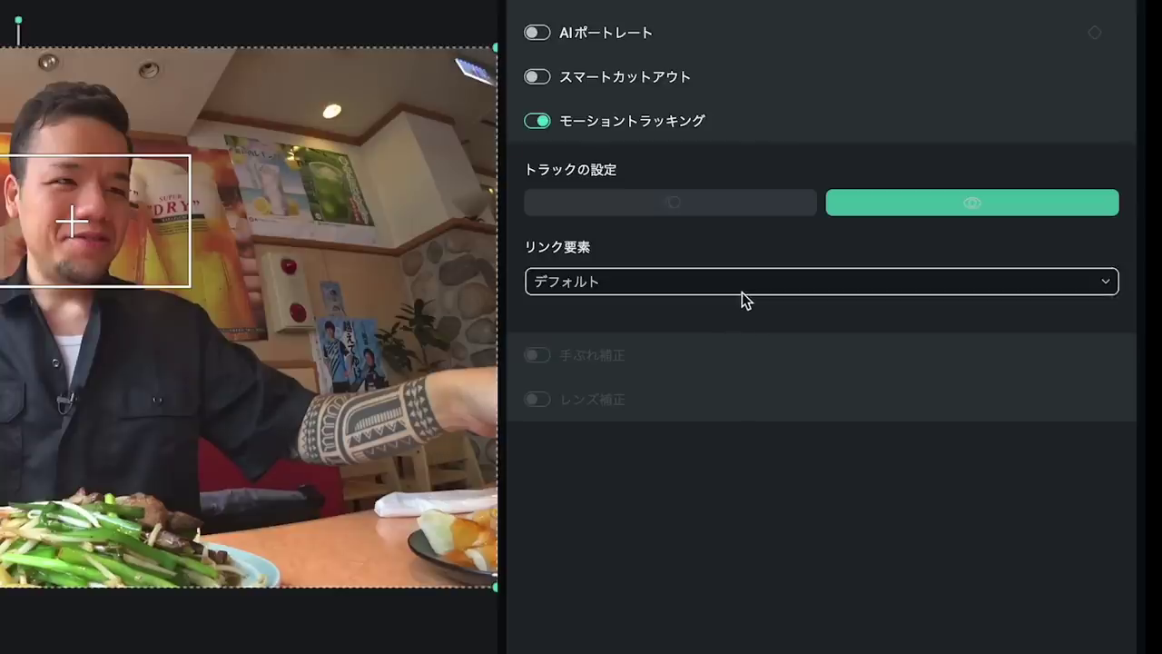
Link a mosaic to the tracked face, using the square-pixel type with a strength of 41
left_click(742, 292)
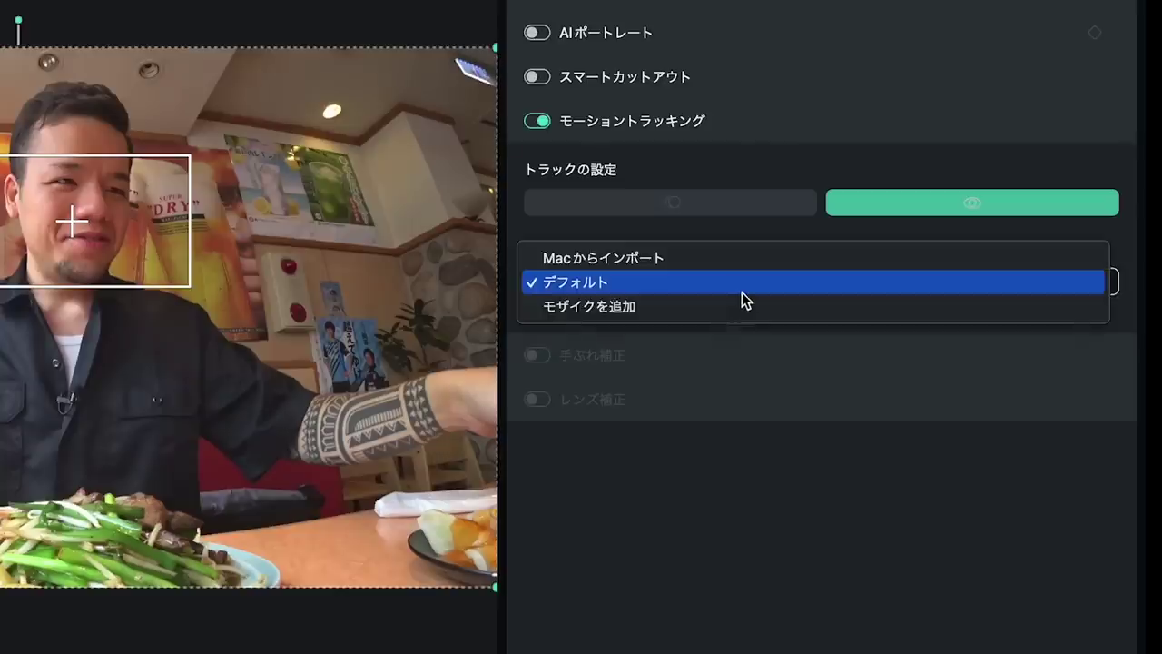
left_click(604, 314)
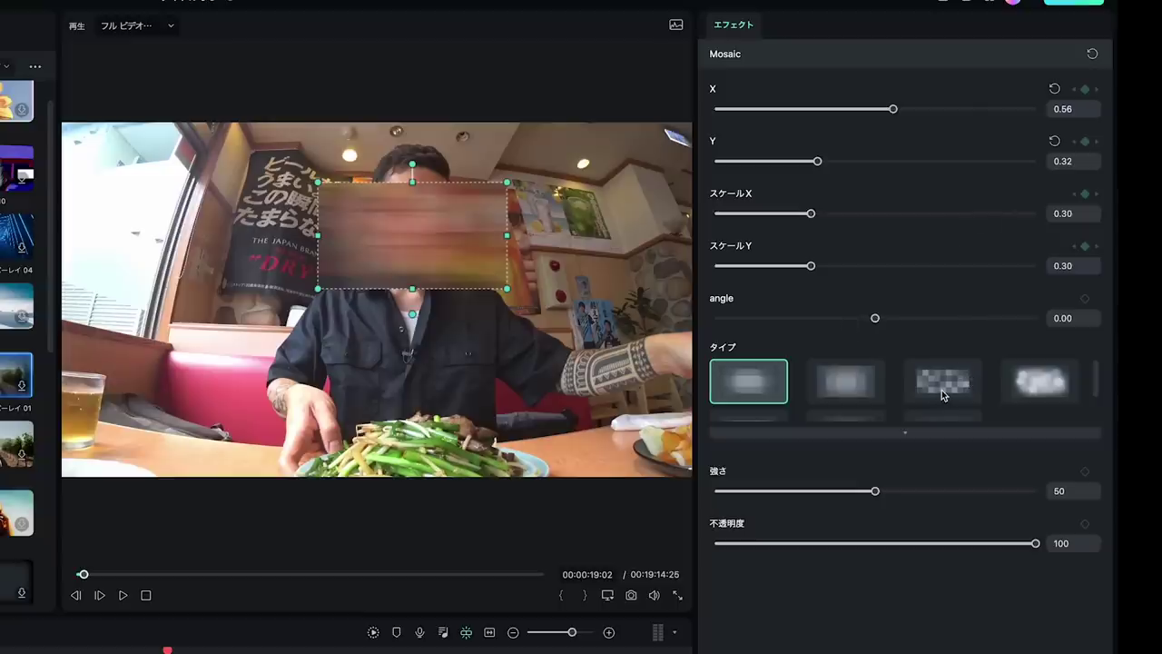
left_click(942, 390)
left_click_drag(875, 492, 846, 509)
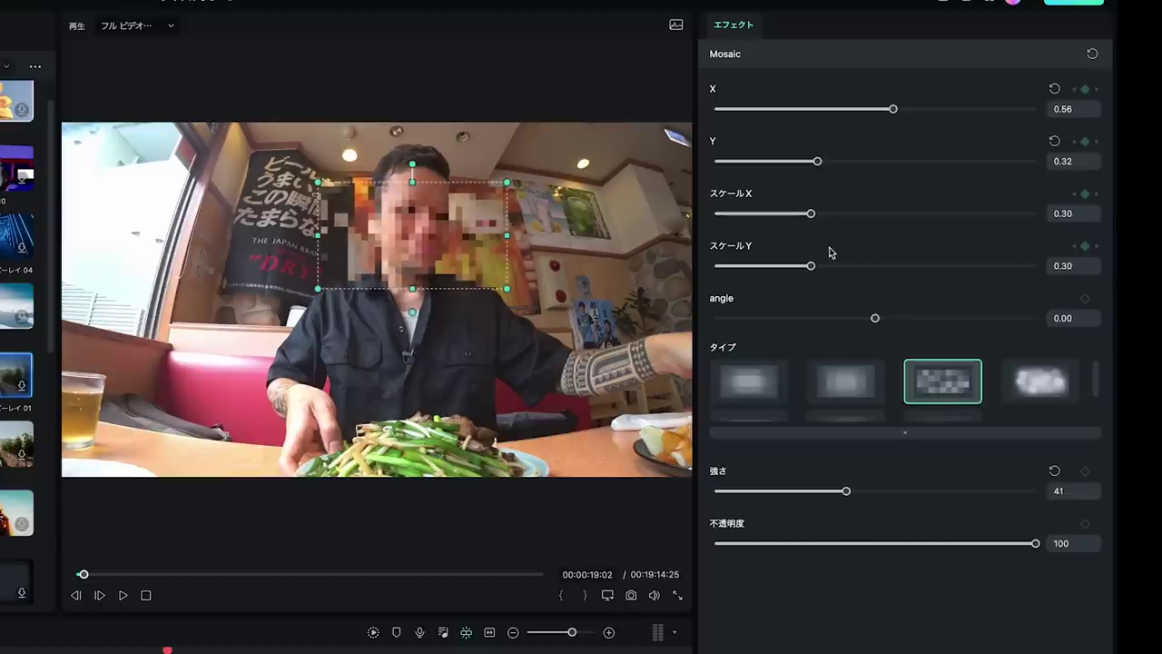
Enlarge the mosaic area around the man's face in width and height and play back the tracked clip
left_click_drag(811, 213, 811, 219)
left_click_drag(811, 271, 845, 280)
key("ctrl+z")
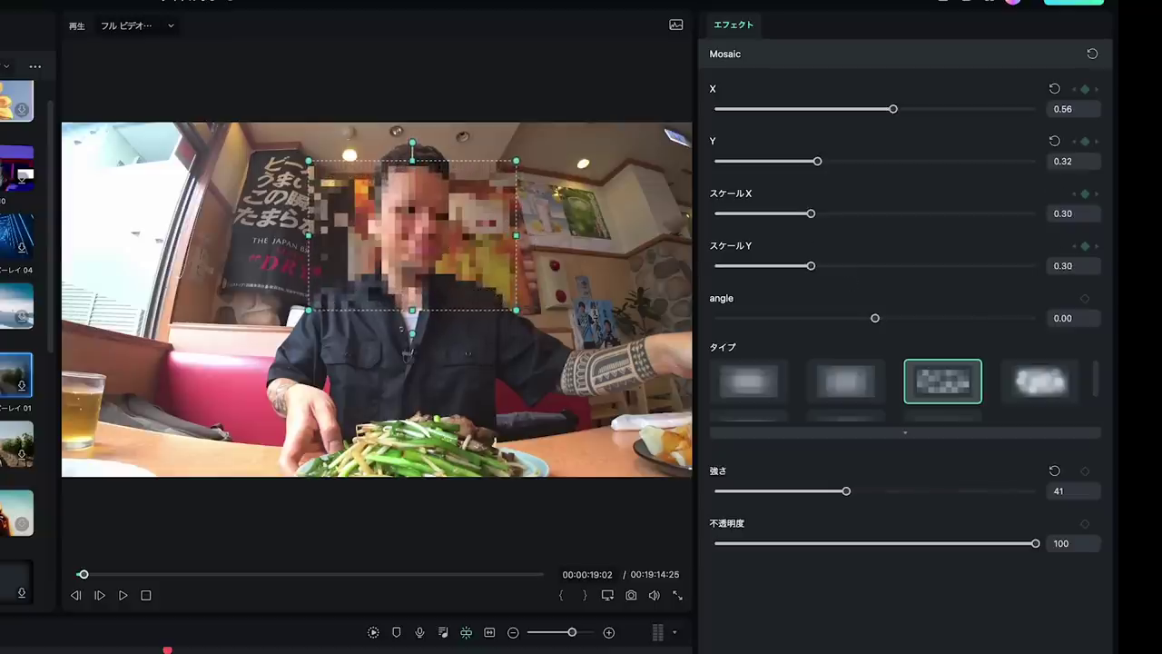
key("space")
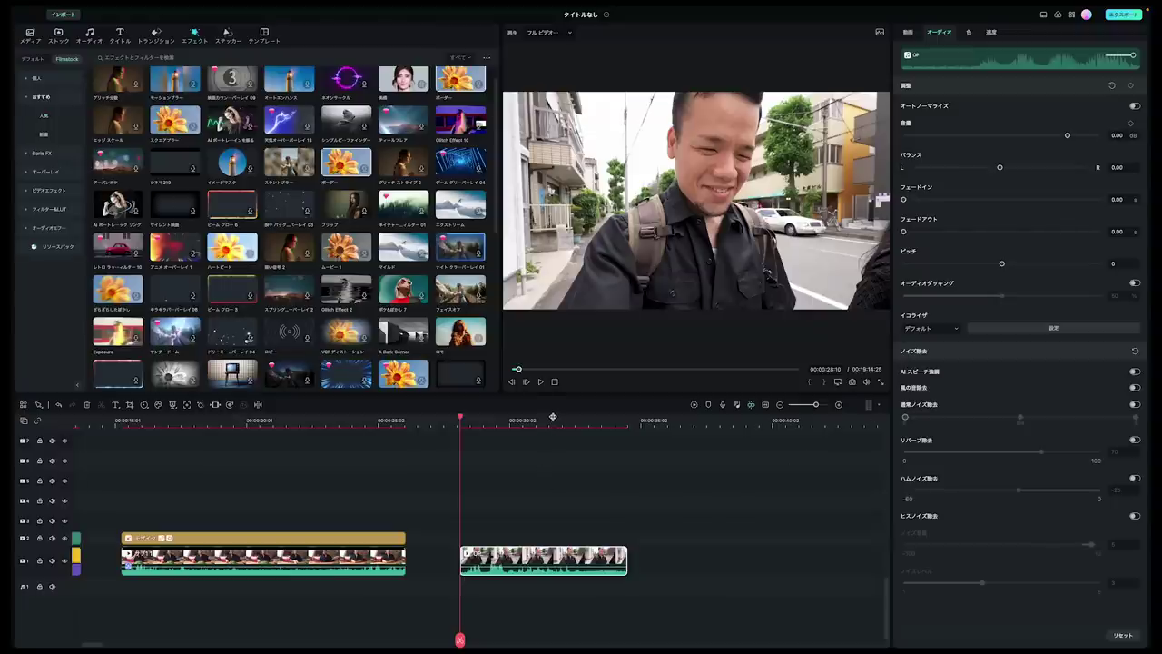
Turn on AI speech enhancement for the OP clip, playing its audio before and after to compare
key("space")
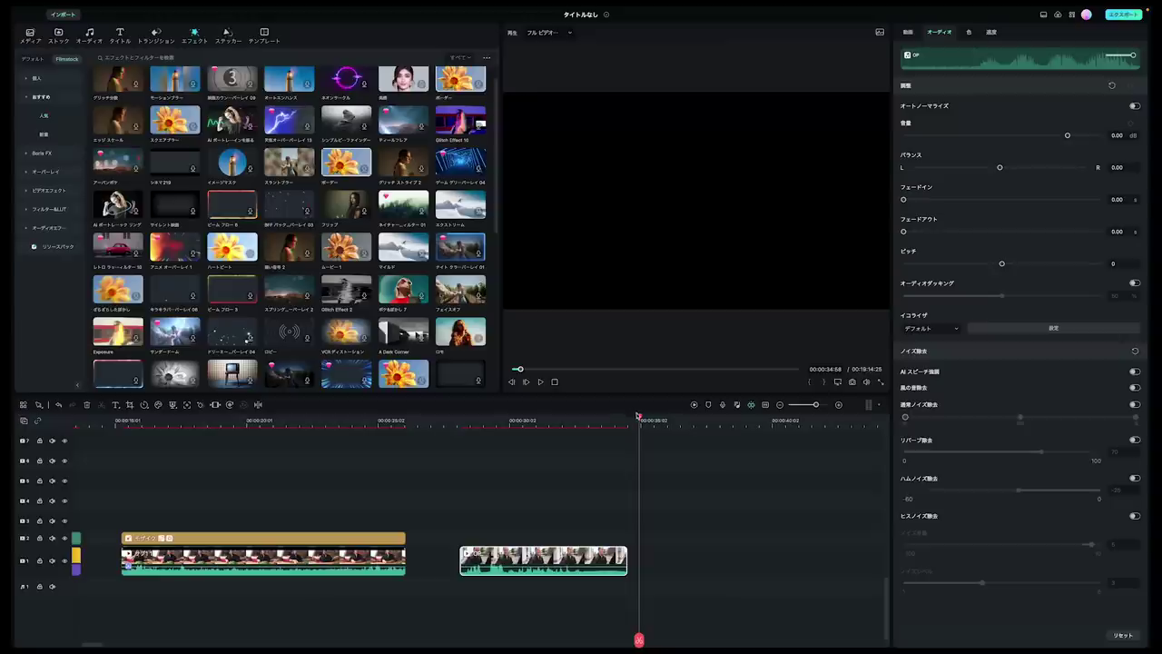
left_click_drag(639, 416, 473, 418)
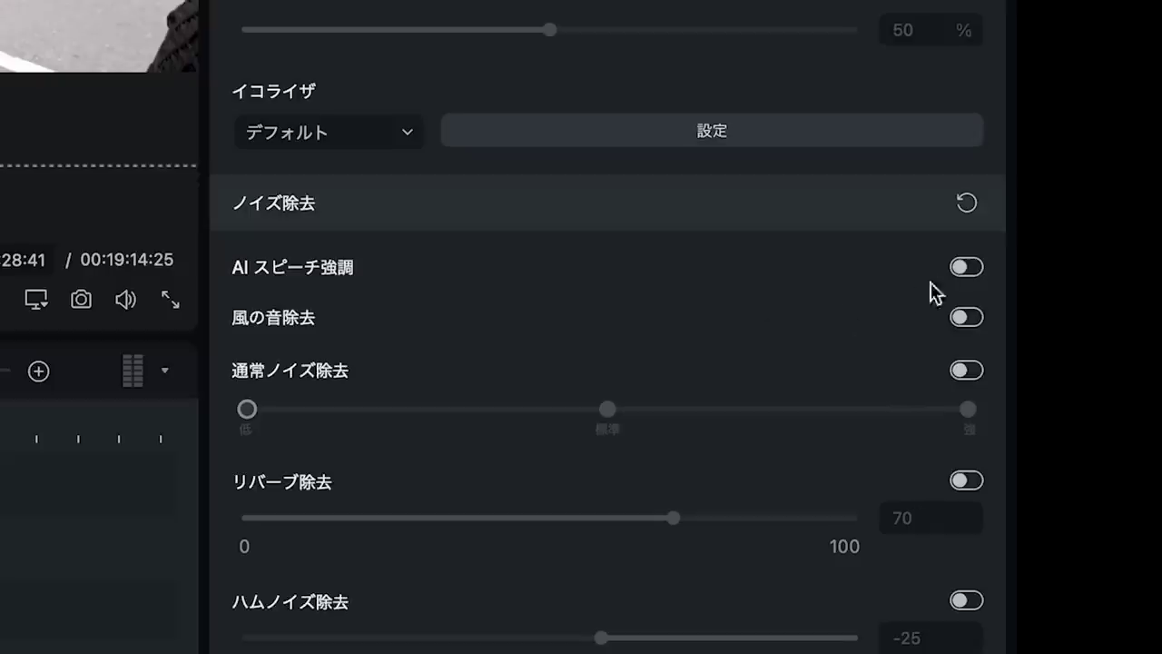
left_click(966, 267)
key("space")
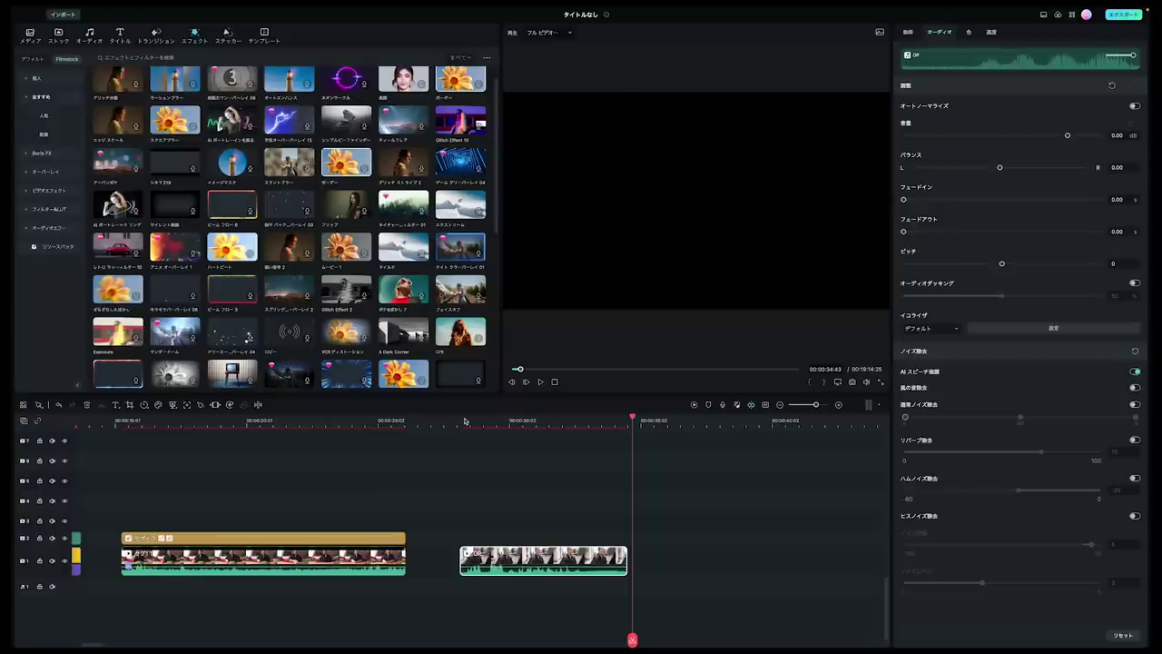
left_click(532, 422)
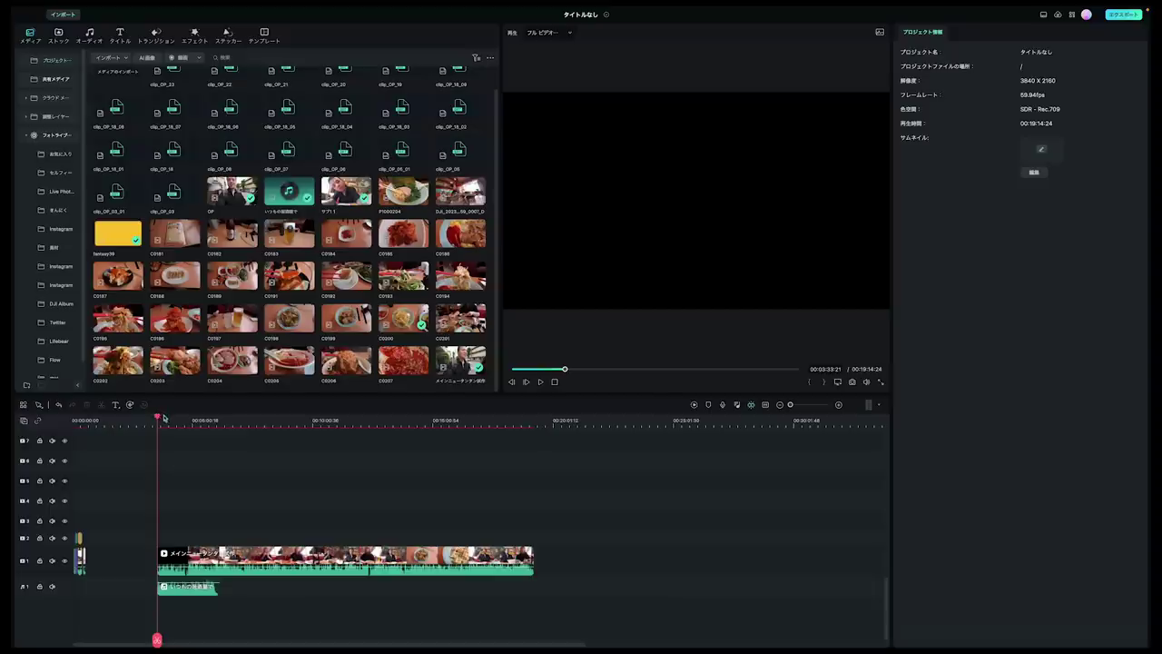
Enable Audio Stretch and extend the background music to the end of the main video at 00:19:14:24
left_click_drag(159, 416, 186, 418)
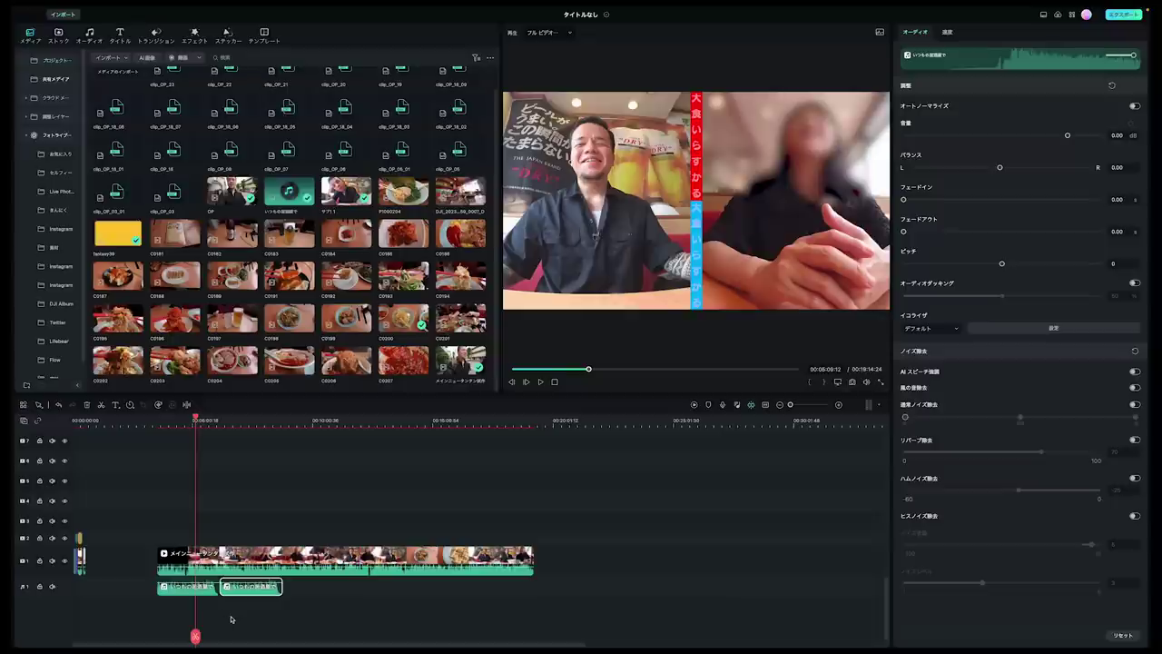
left_click(38, 404)
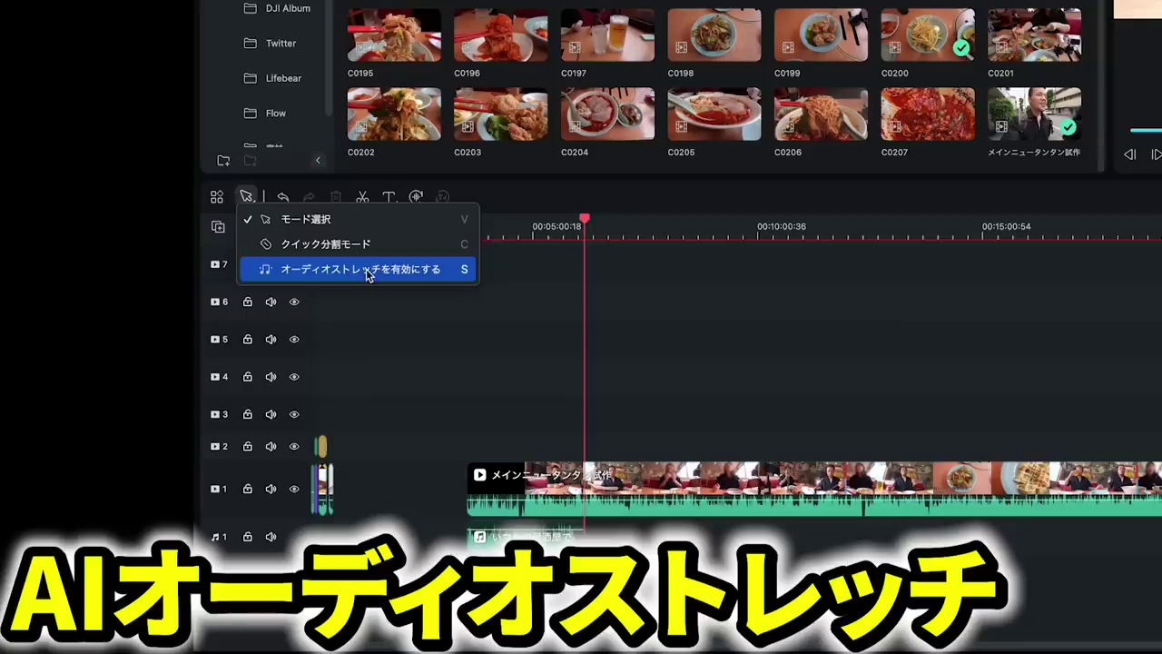
left_click(368, 269)
left_click_drag(582, 536, 987, 533)
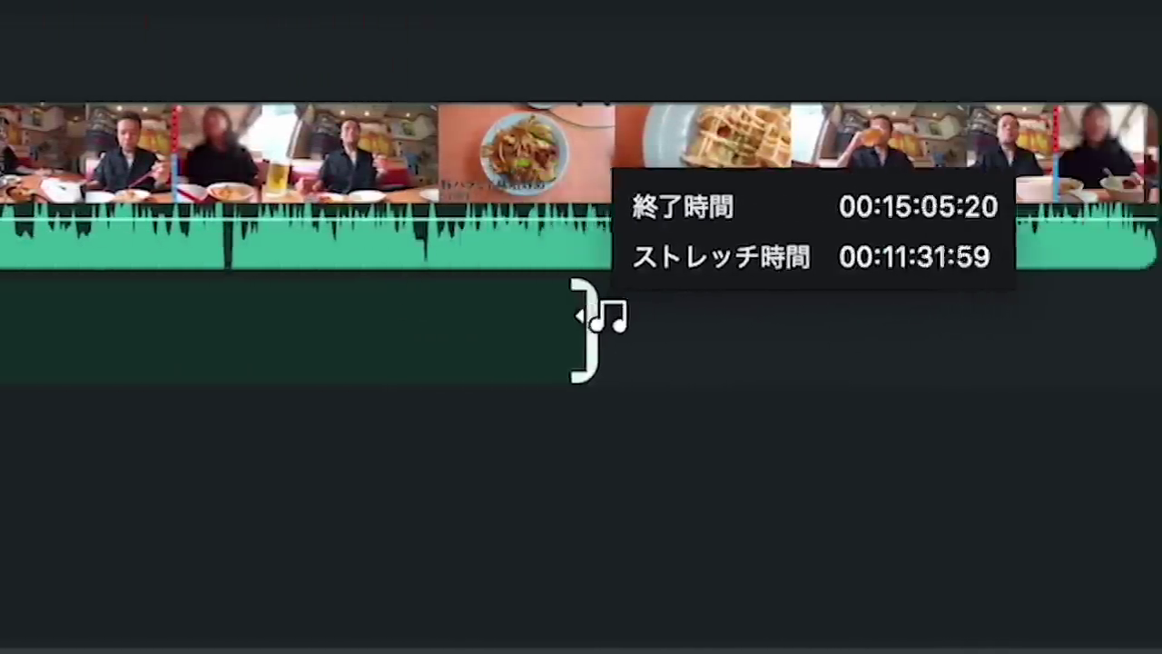
left_click_drag(599, 318, 1153, 366)
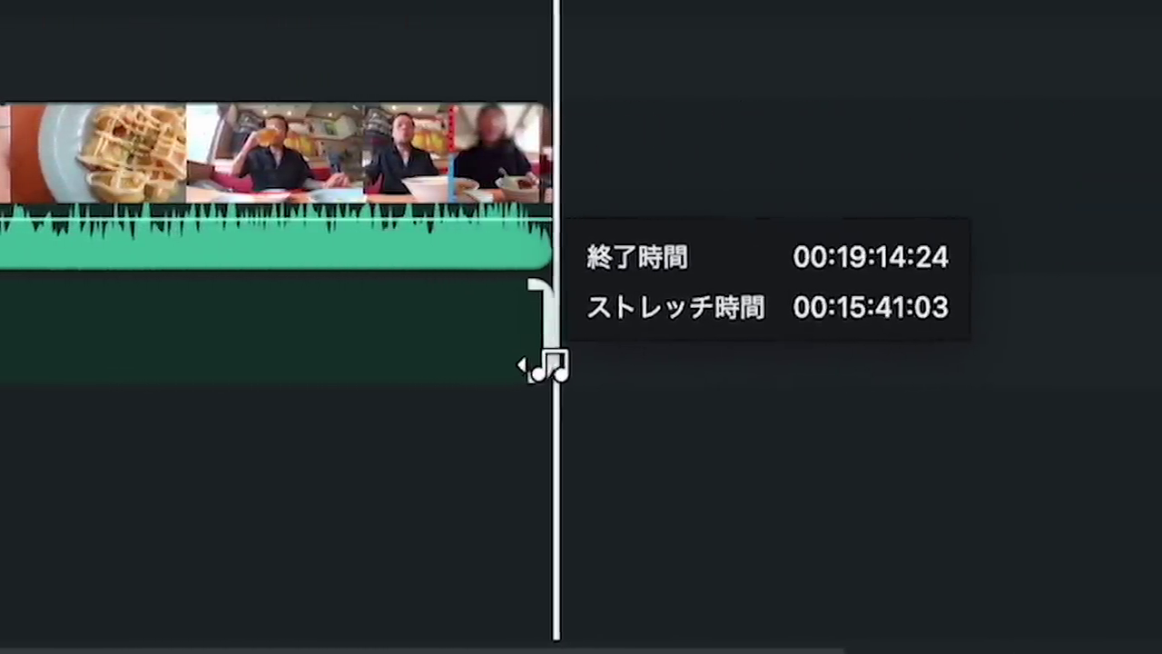
left_click_drag(543, 365, 543, 364)
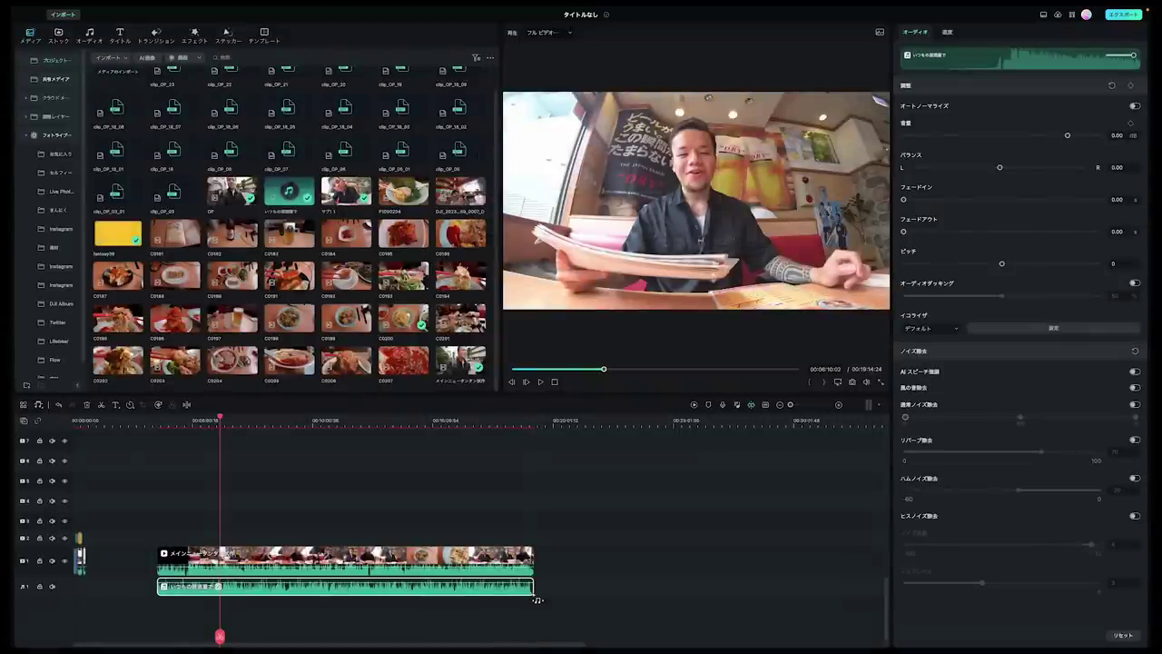